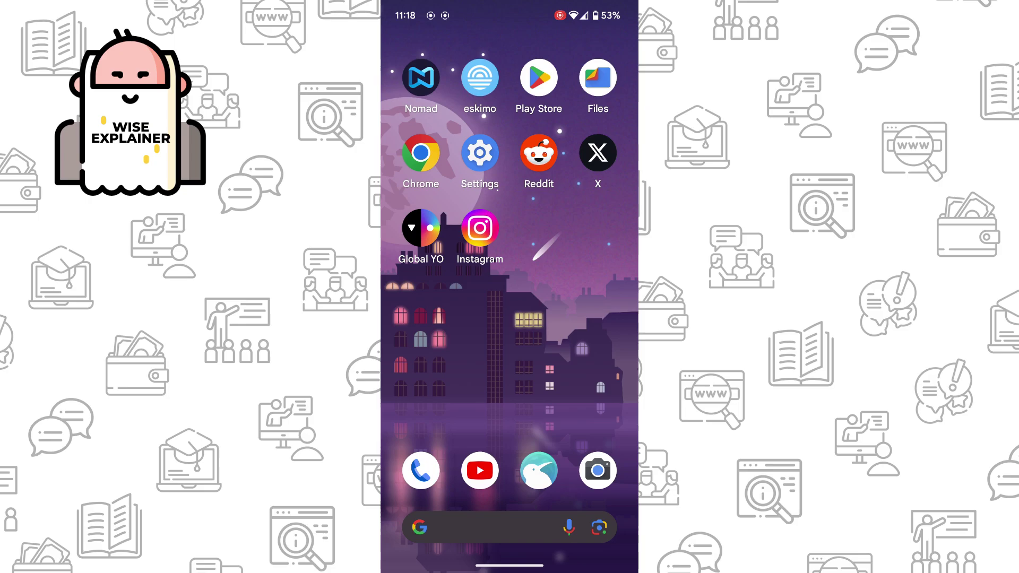
Step: Launch X and close the leftover unfinished post draft to reach the For you feed
click(598, 152)
click(518, 528)
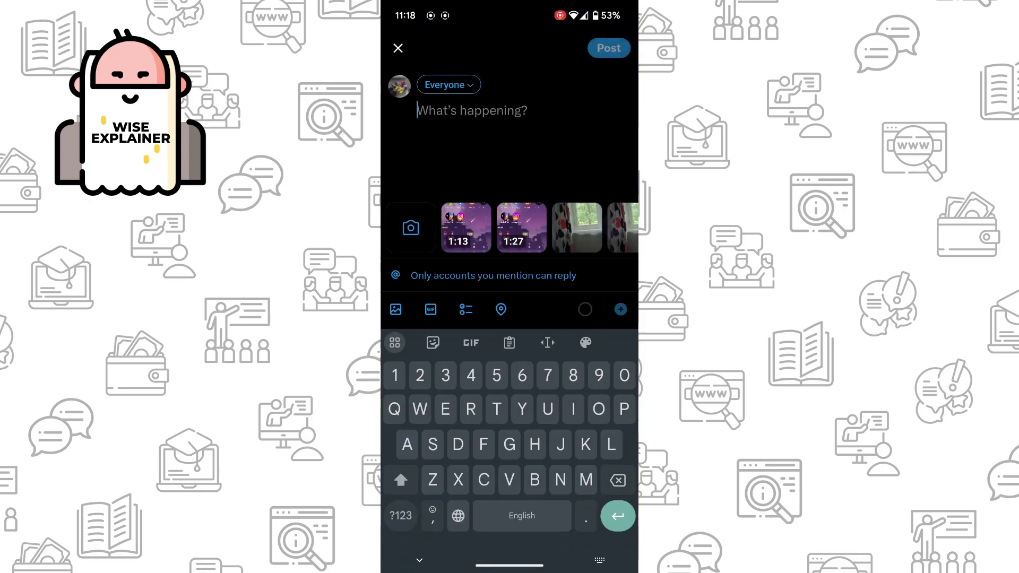
click(398, 47)
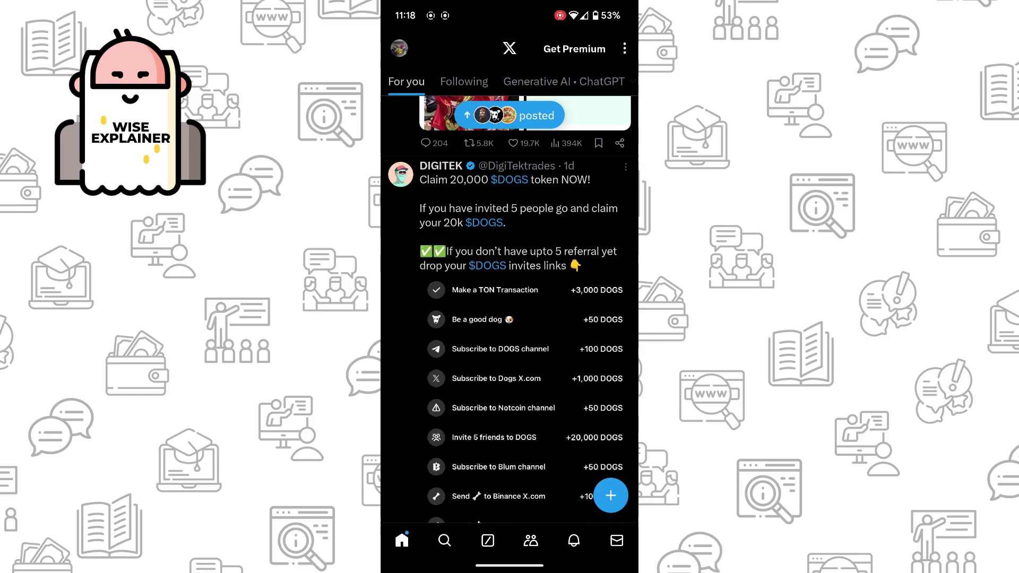
Step: Start a new post from the + button and open its 'Everyone can reply' setting
click(611, 495)
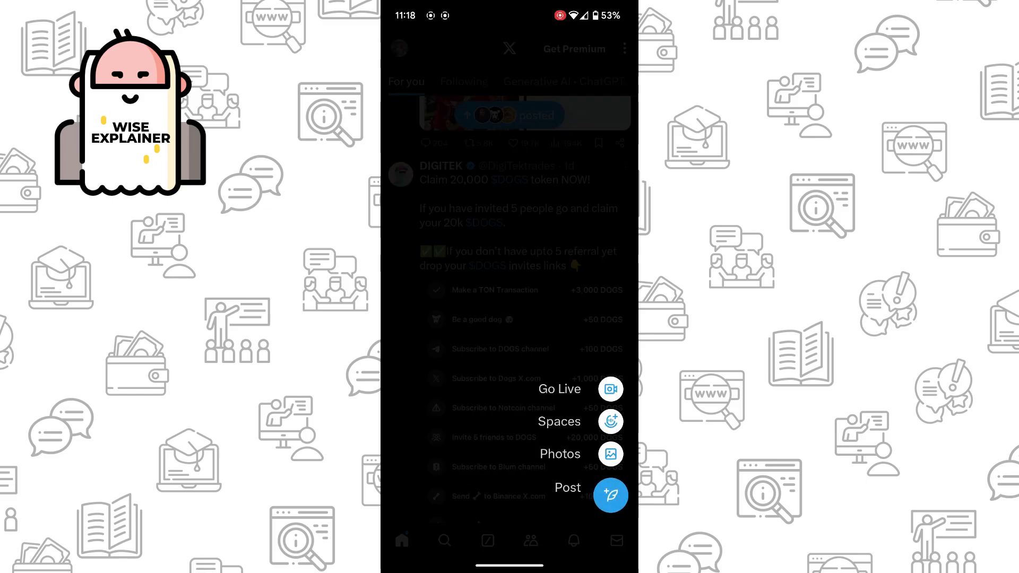
click(610, 495)
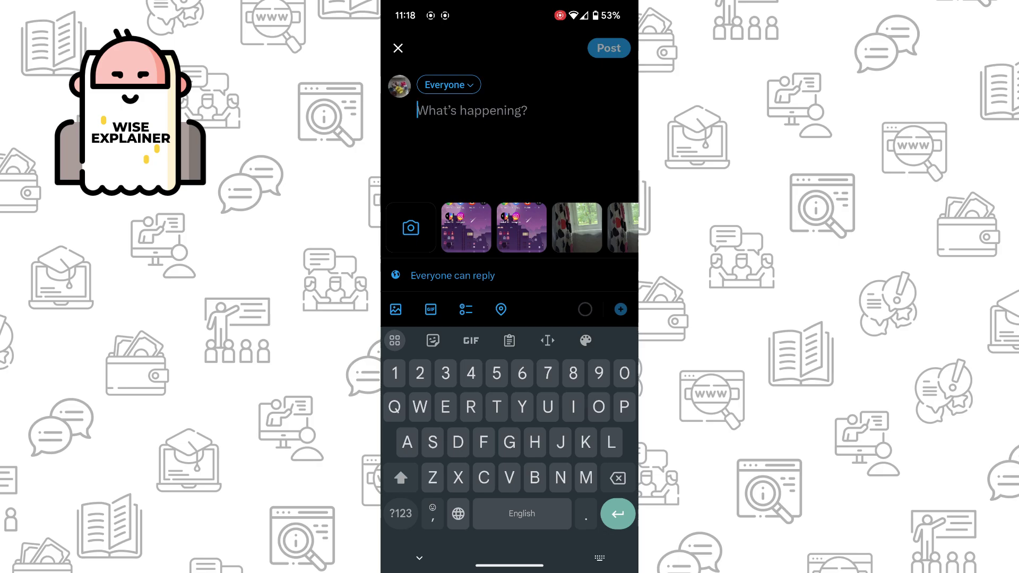
click(457, 275)
Step: Try the verified and followed reply options, then settle on 'Only accounts you mention'
click(469, 274)
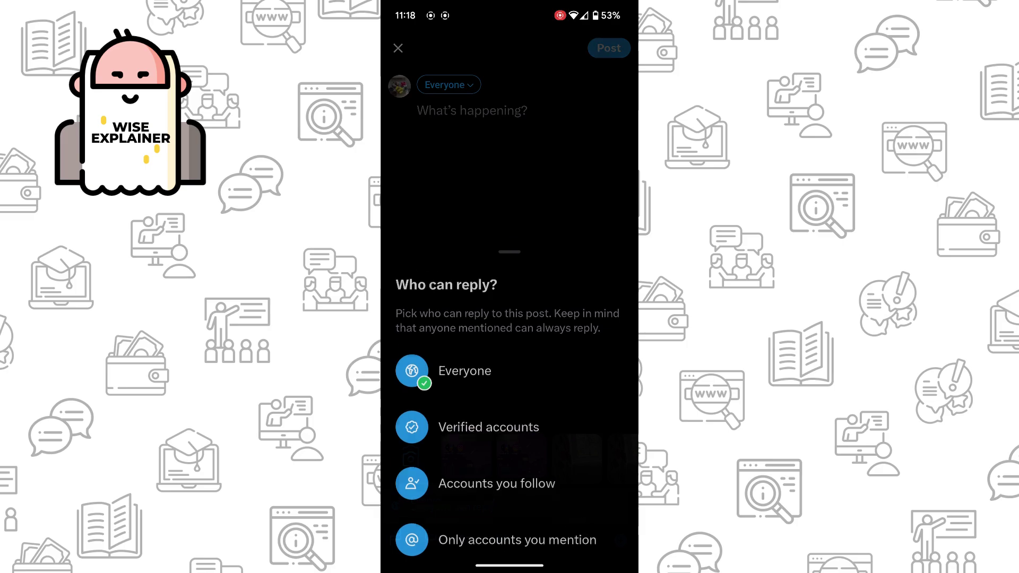
click(563, 414)
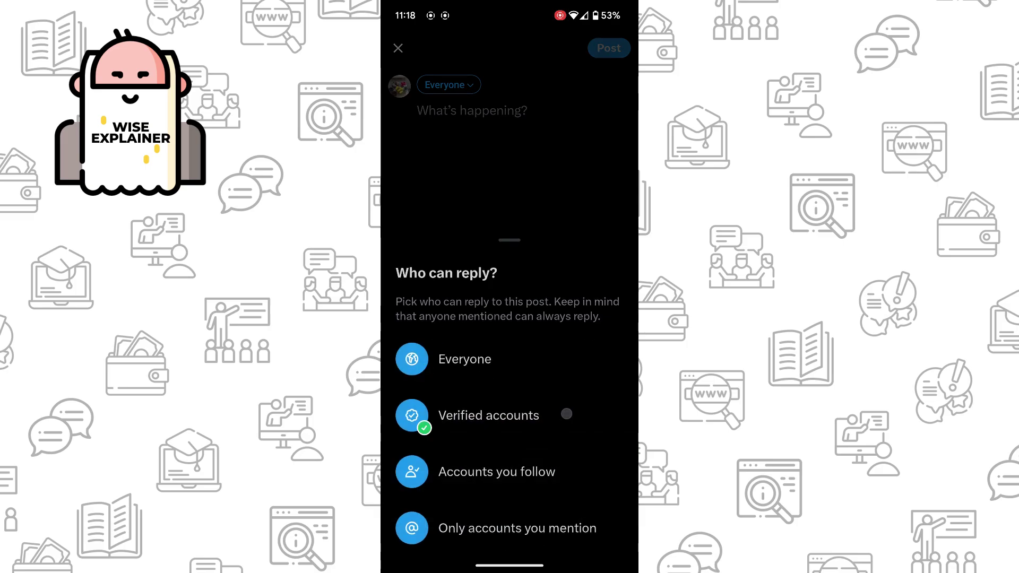
click(478, 270)
click(496, 472)
click(510, 275)
click(517, 528)
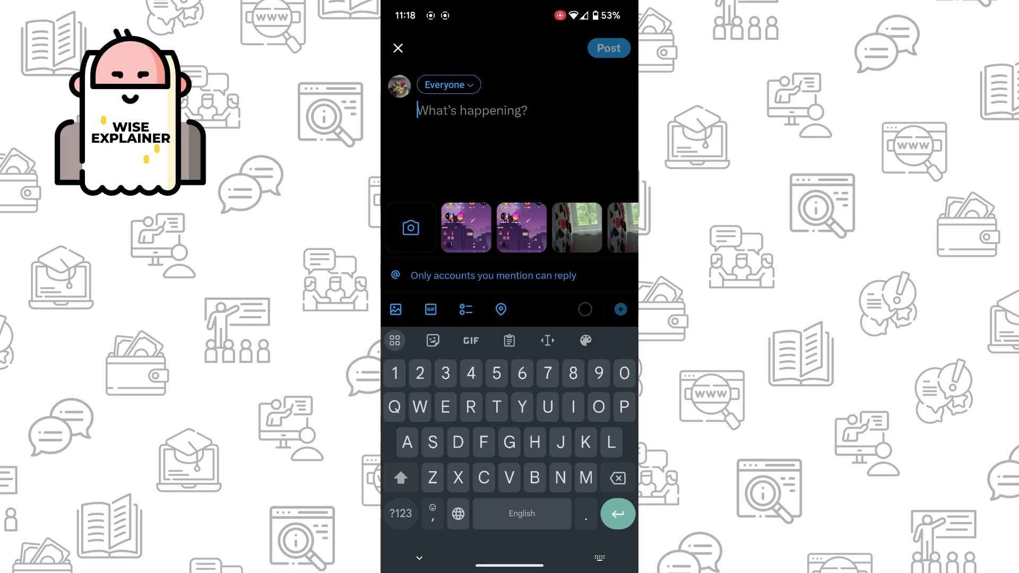
click(458, 513)
click(401, 513)
click(420, 407)
text(@)
click(400, 513)
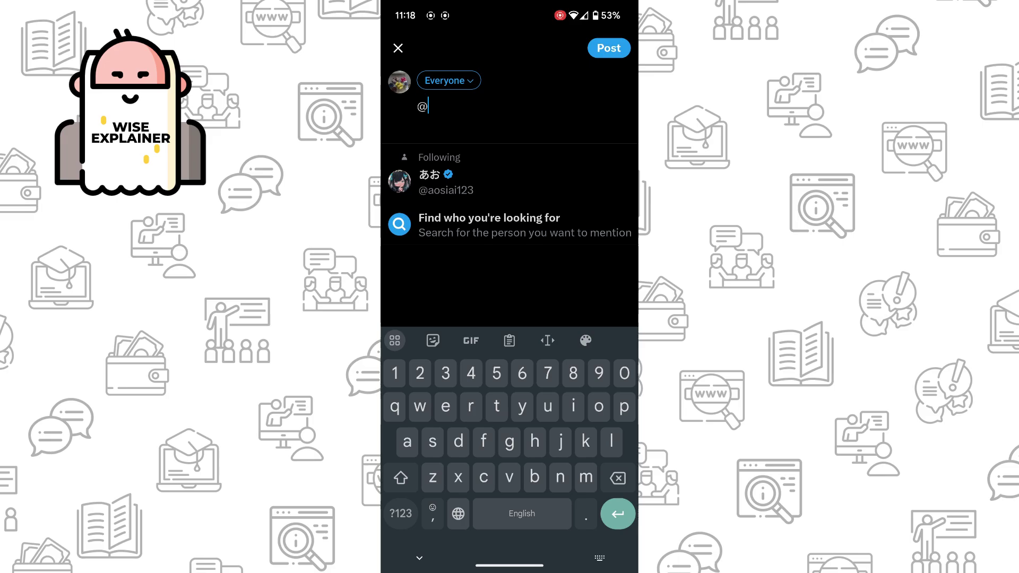
click(447, 181)
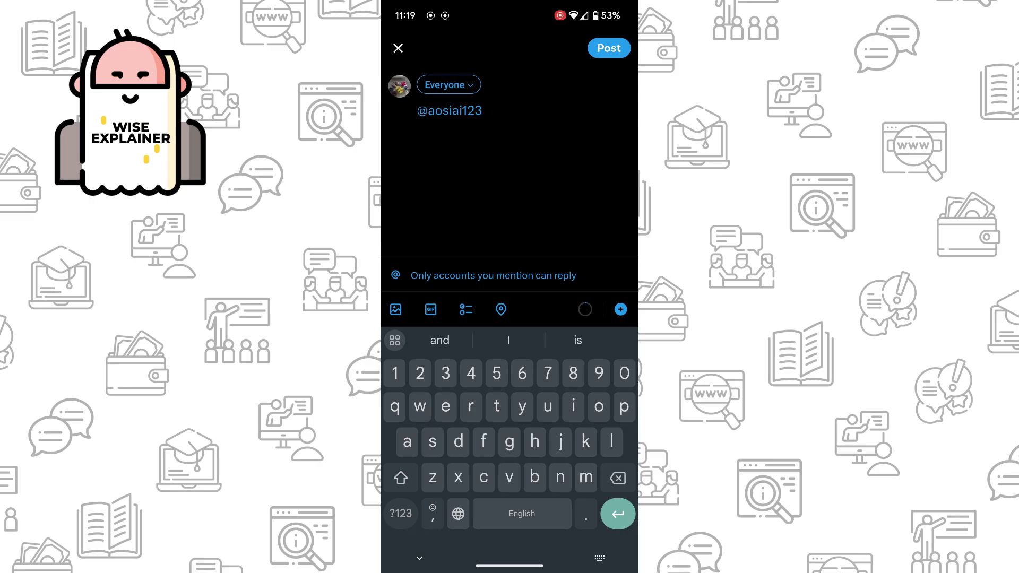
click(398, 49)
click(541, 328)
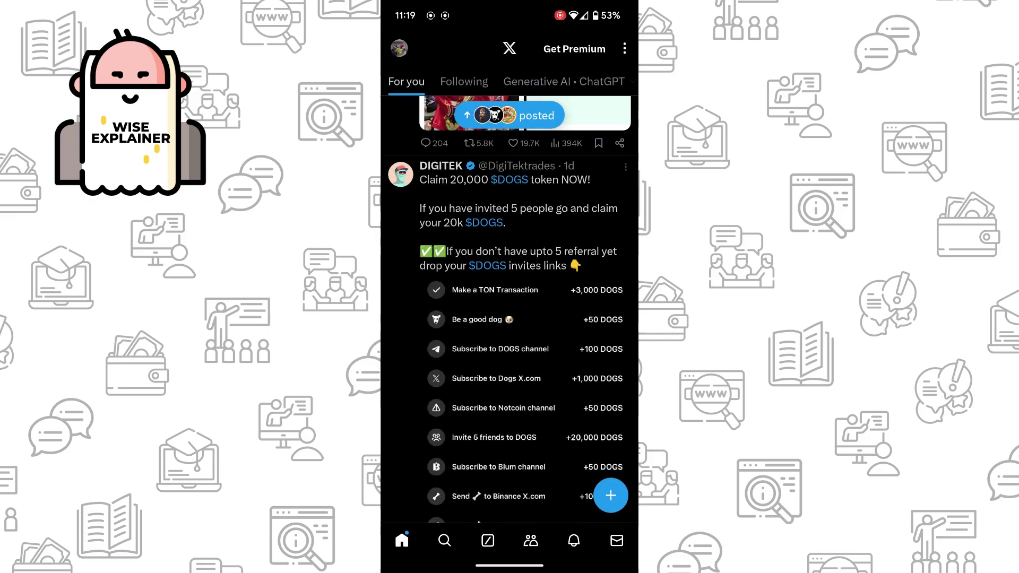